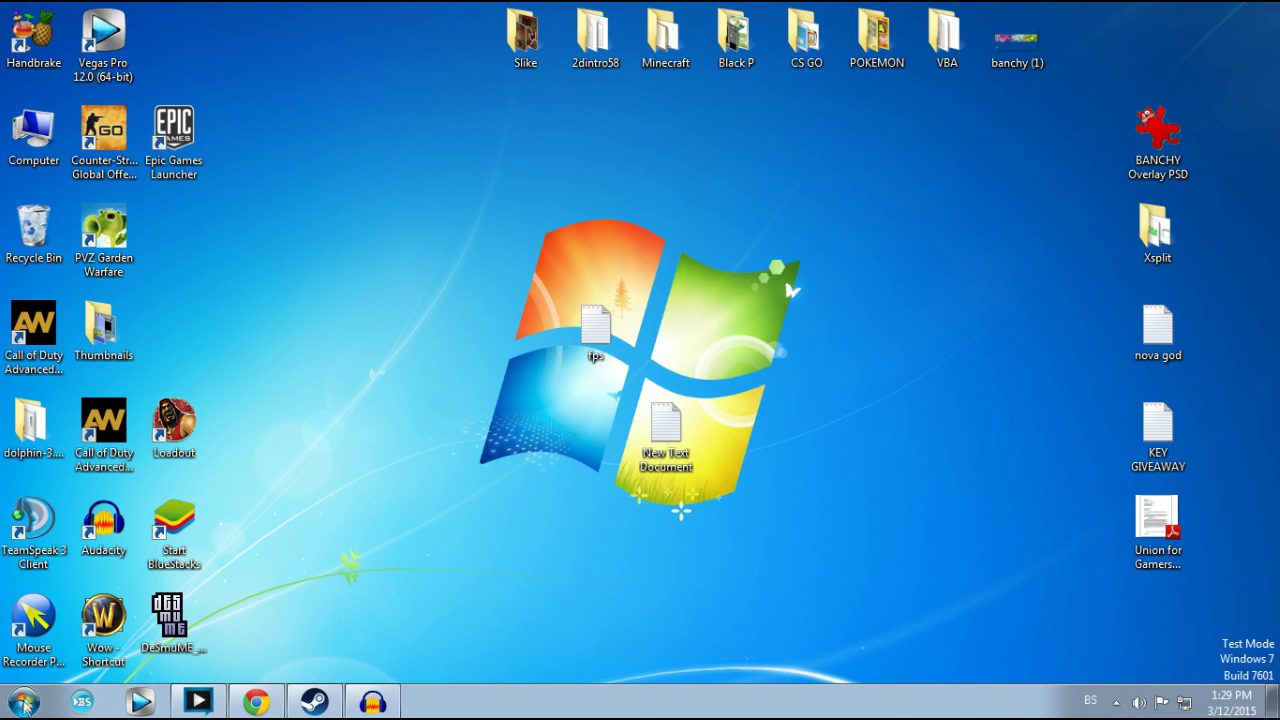
Open the Control Panel and check that its items are shown as small icons
{"action": "left_click", "coordinate": [24, 703]}
{"action": "left_click", "coordinate": [326, 416]}
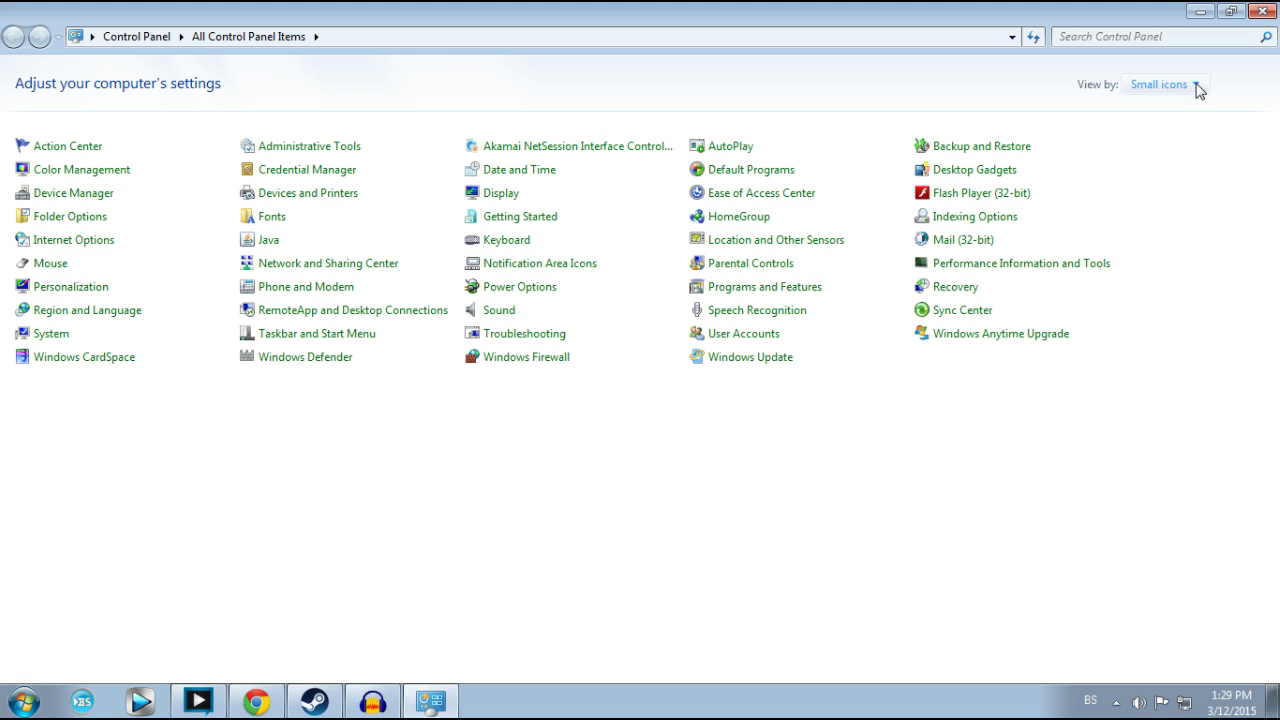
{"action": "left_click", "coordinate": [1197, 86]}
{"action": "left_click", "coordinate": [1197, 86]}
{"action": "left_click", "coordinate": [1197, 86]}
{"action": "left_click", "coordinate": [1197, 88]}
{"action": "left_click", "coordinate": [1197, 90]}
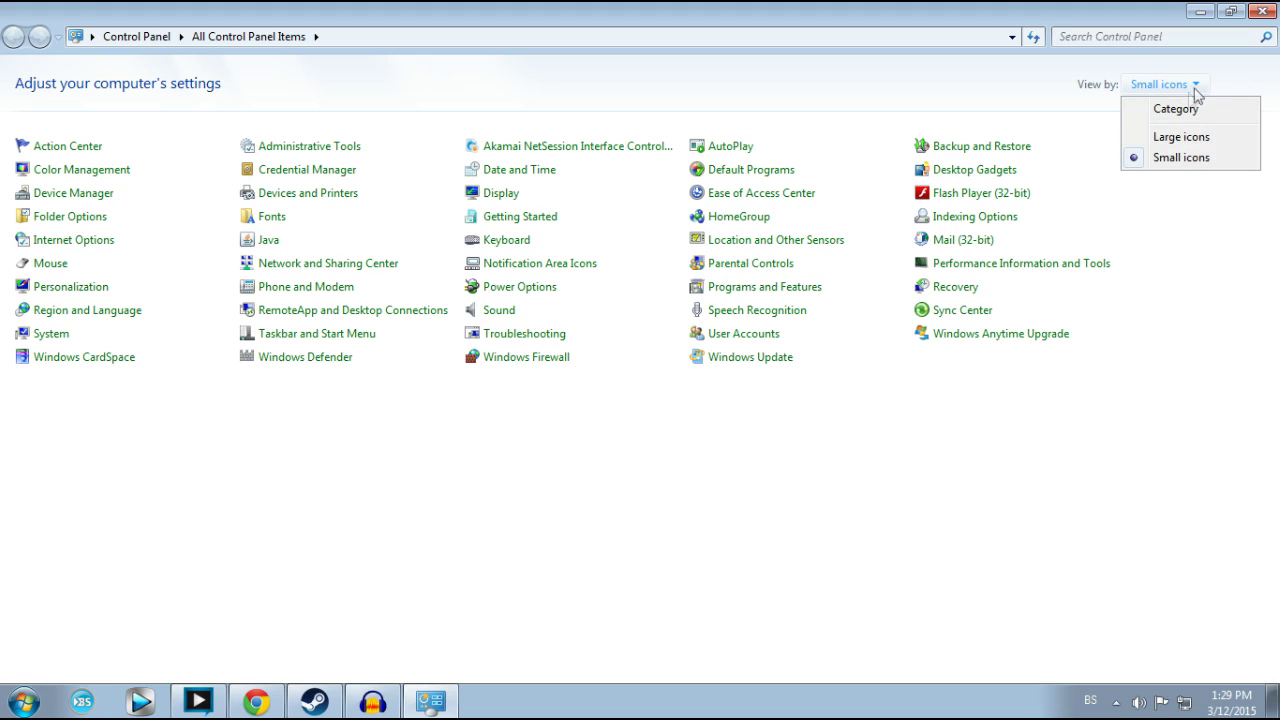
{"action": "left_click", "coordinate": [567, 320]}
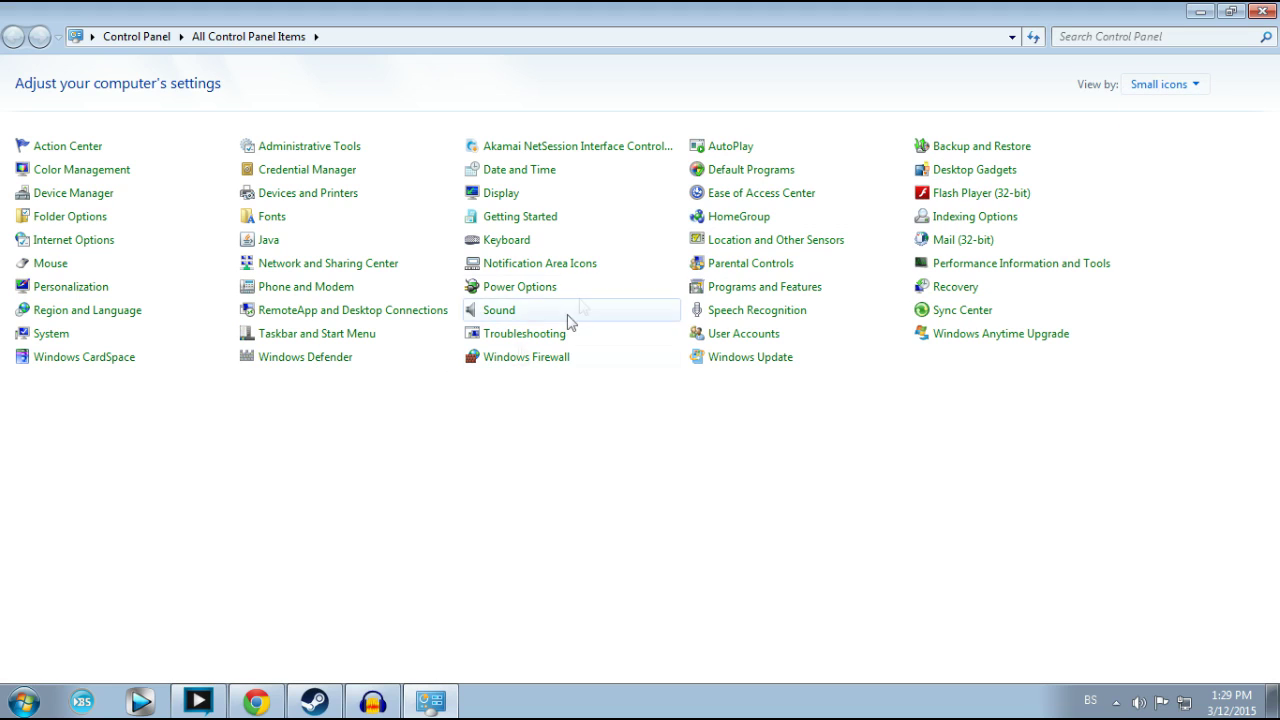
Activate the High performance plan in Power Options and close the window
{"action": "left_click", "coordinate": [543, 286]}
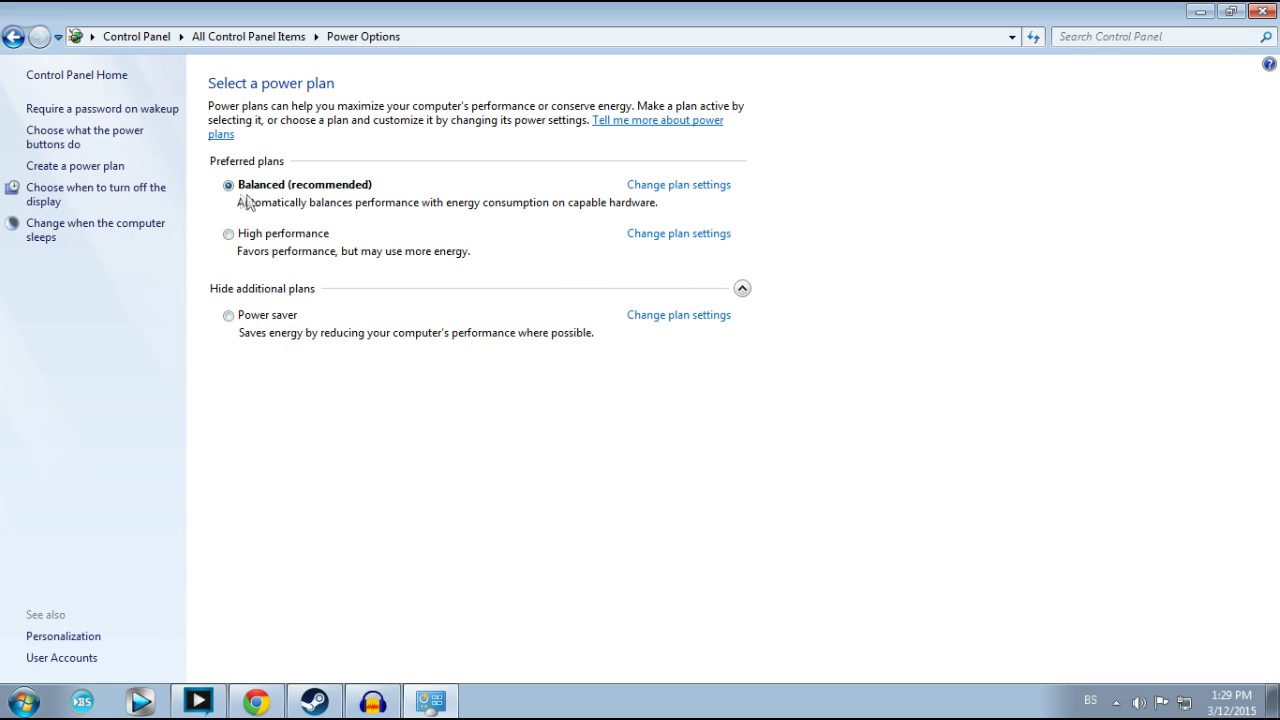
{"action": "left_click", "coordinate": [229, 235]}
{"action": "left_click", "coordinate": [1264, 12]}
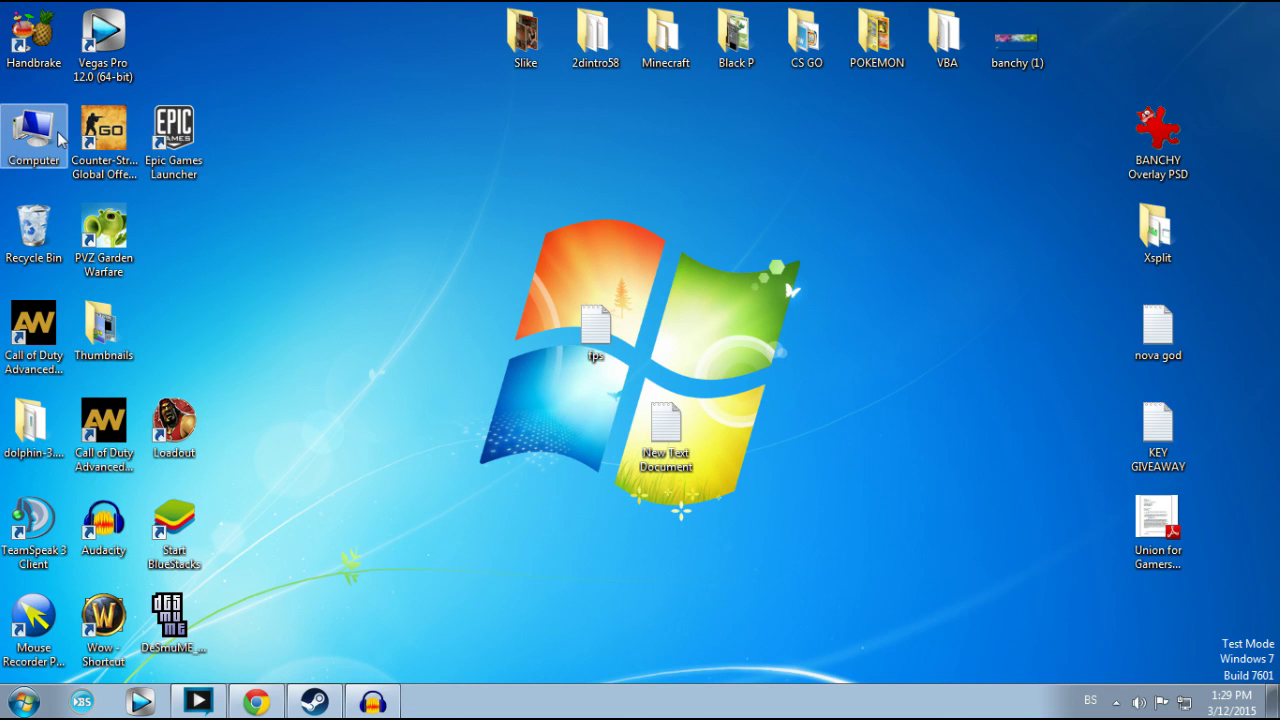
Open the computer's system properties and bring up the Performance Options from the advanced system settings
{"action": "double_click", "coordinate": [33, 135]}
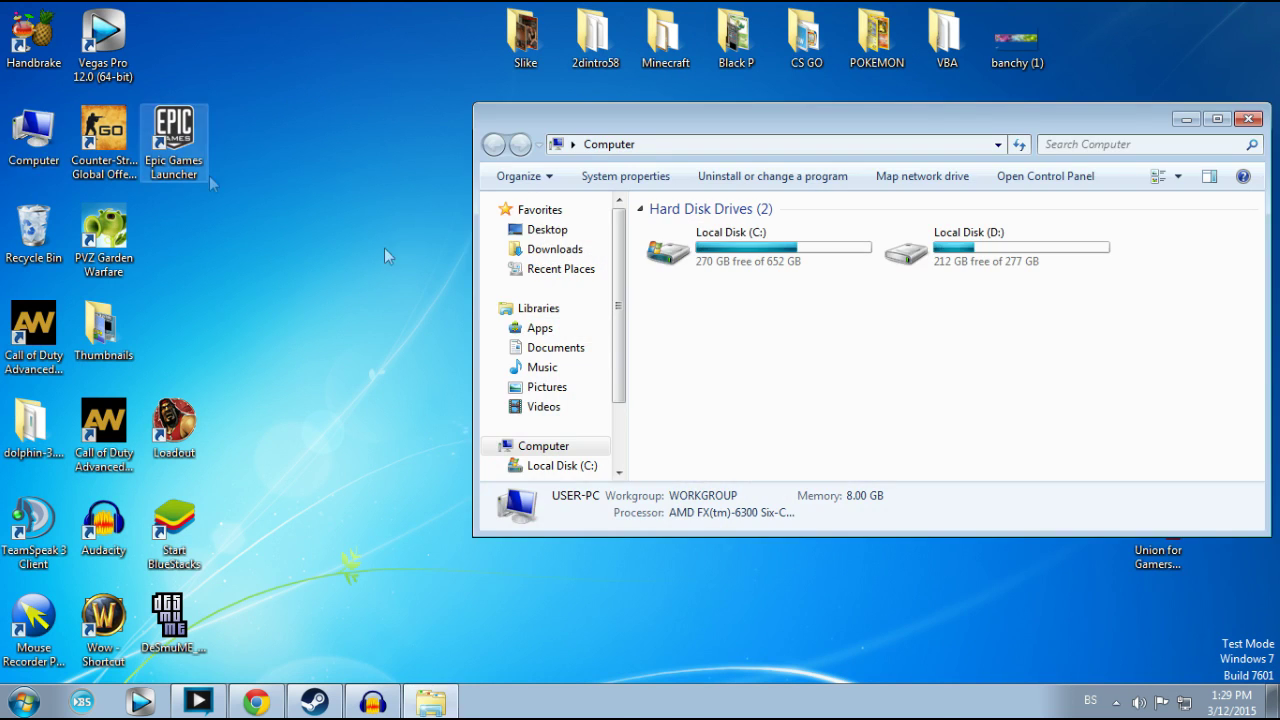
{"action": "right_click", "coordinate": [725, 320]}
{"action": "left_click", "coordinate": [781, 497]}
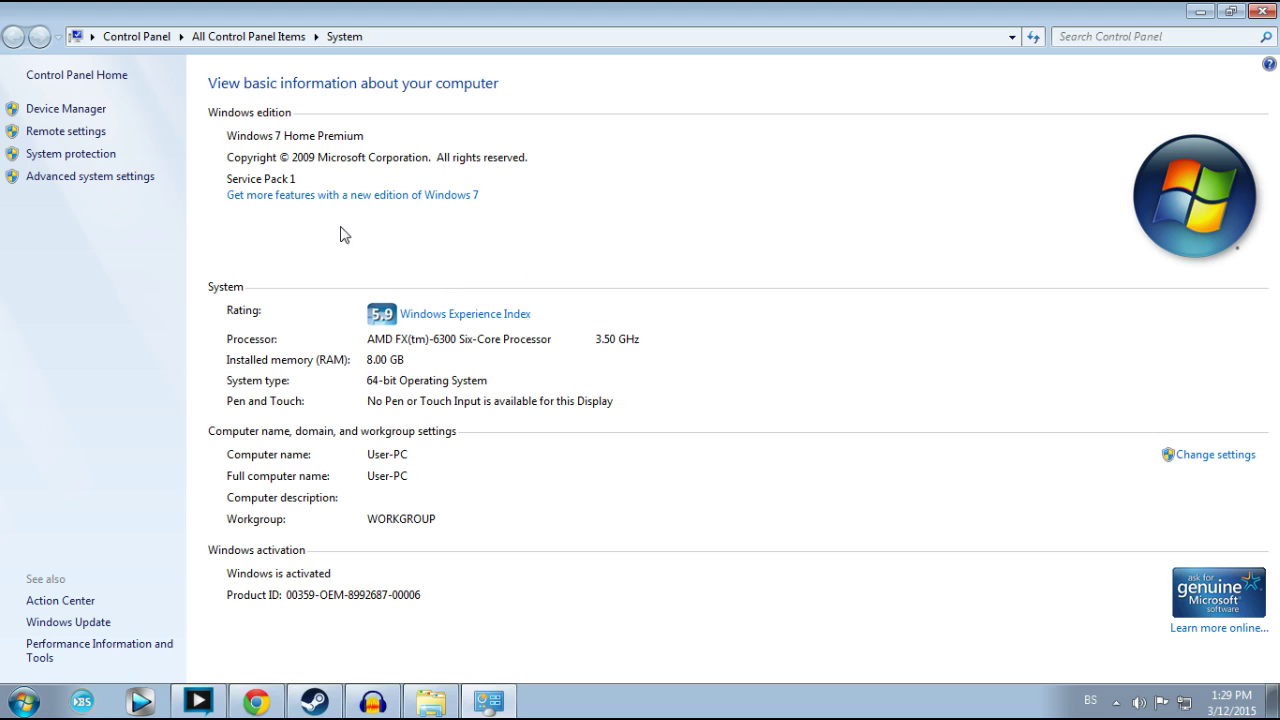
{"action": "left_click", "coordinate": [76, 131]}
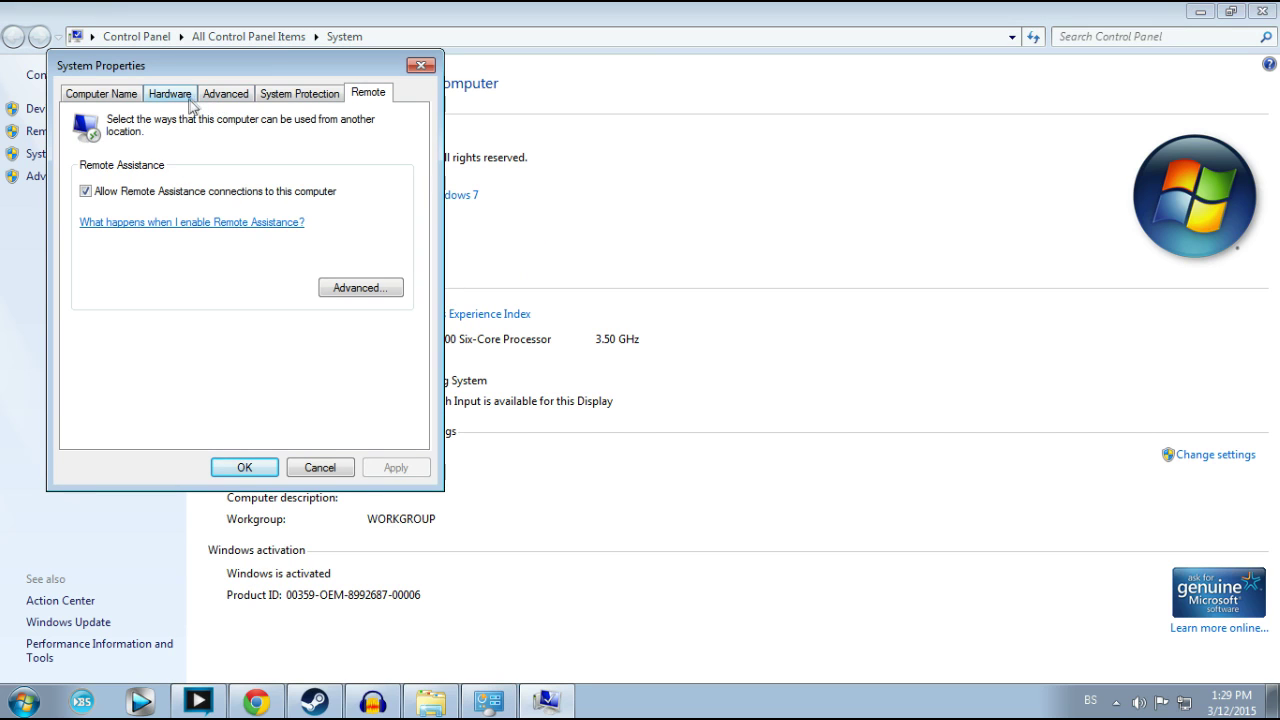
{"action": "left_click", "coordinate": [224, 94]}
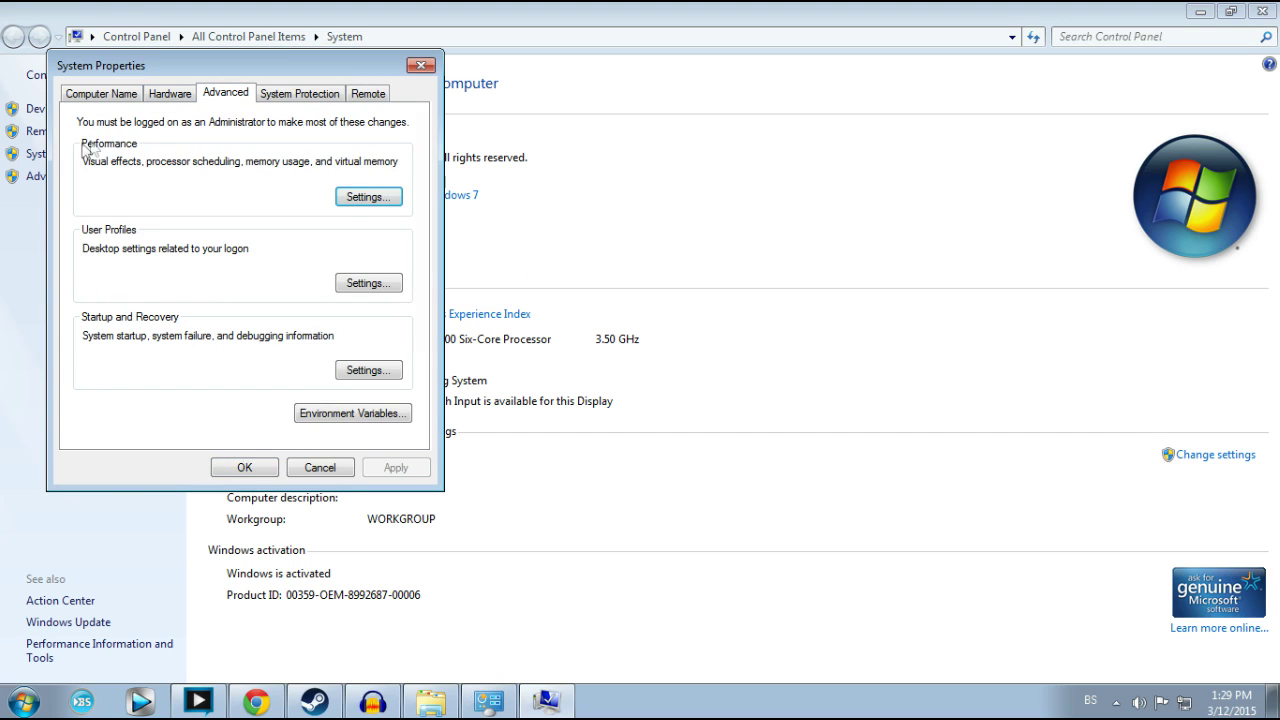
{"action": "left_click", "coordinate": [345, 203]}
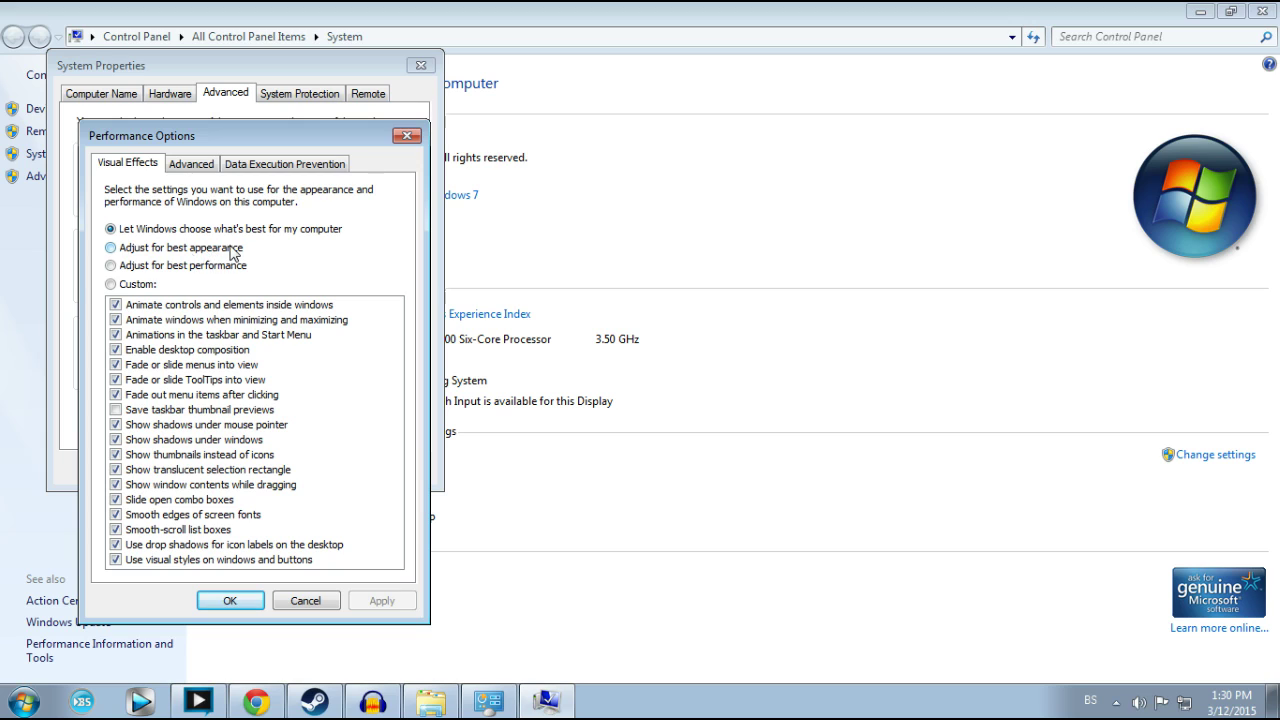
Try the Adjust for best performance visual effects setting, cancel it, and close the system and Computer windows
{"action": "left_click", "coordinate": [111, 266]}
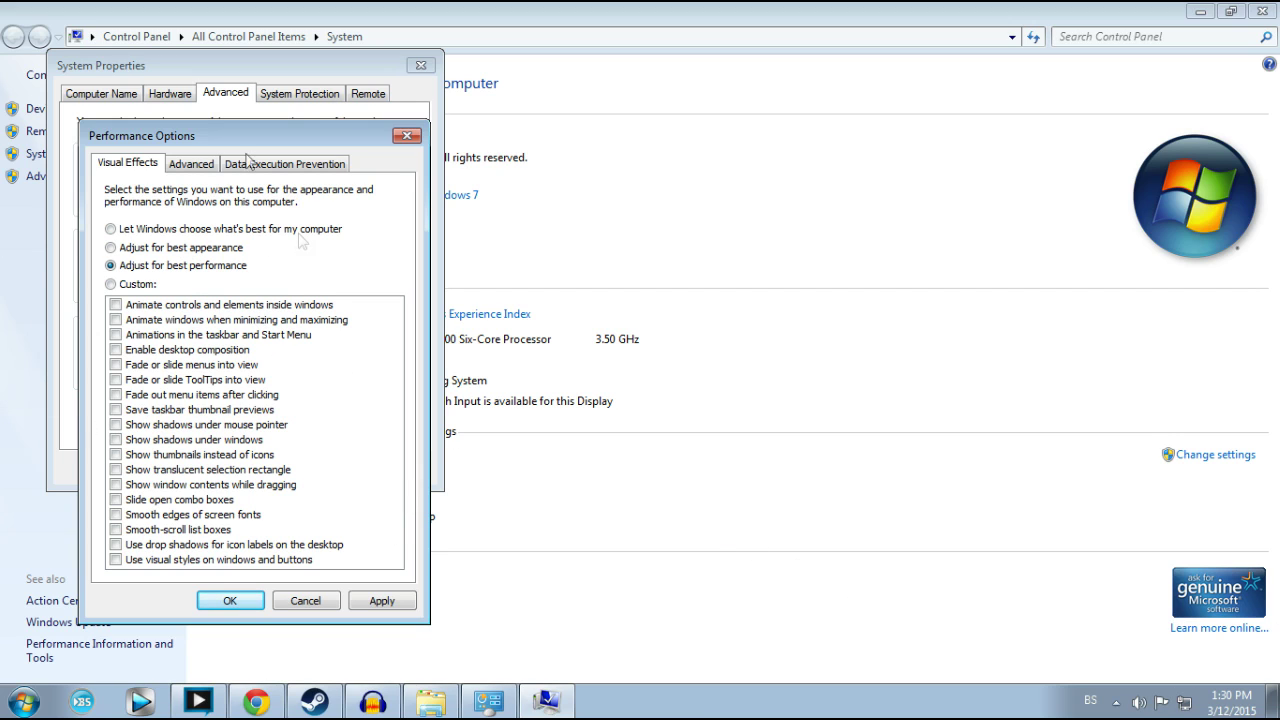
{"action": "left_click", "coordinate": [305, 601]}
{"action": "left_click", "coordinate": [420, 65]}
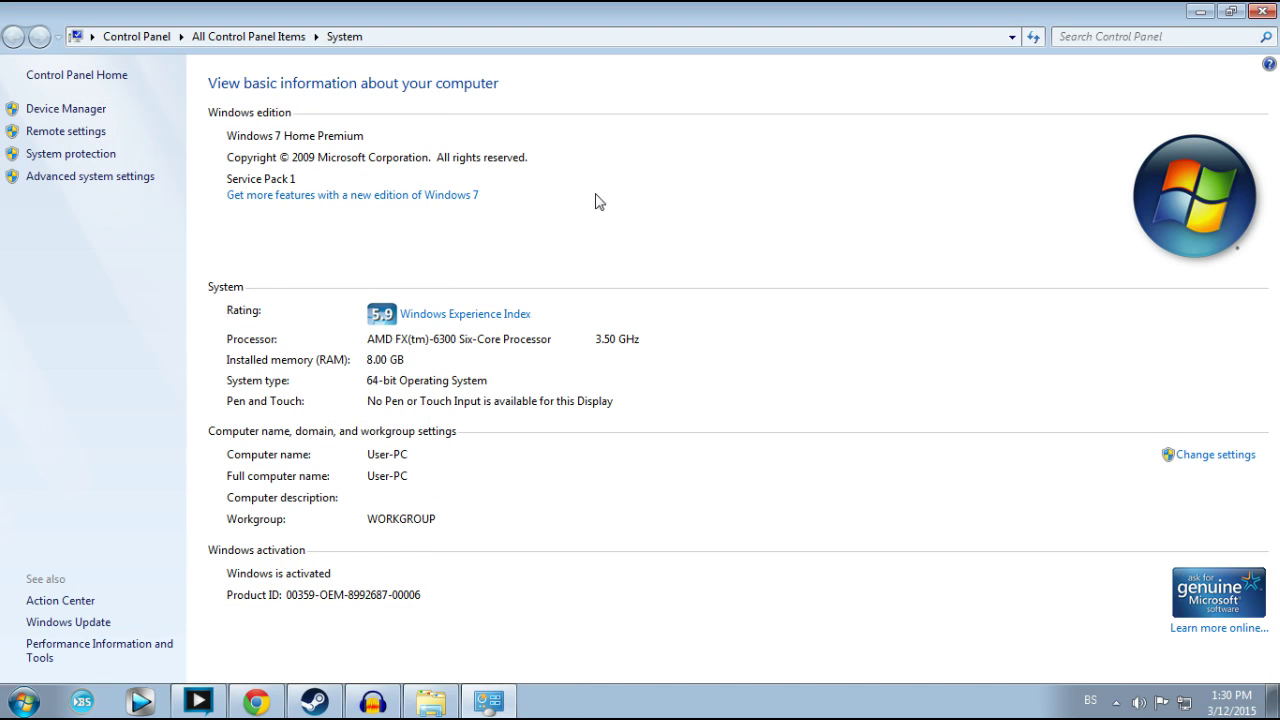
{"action": "left_click", "coordinate": [1262, 11]}
{"action": "left_click", "coordinate": [1248, 118]}
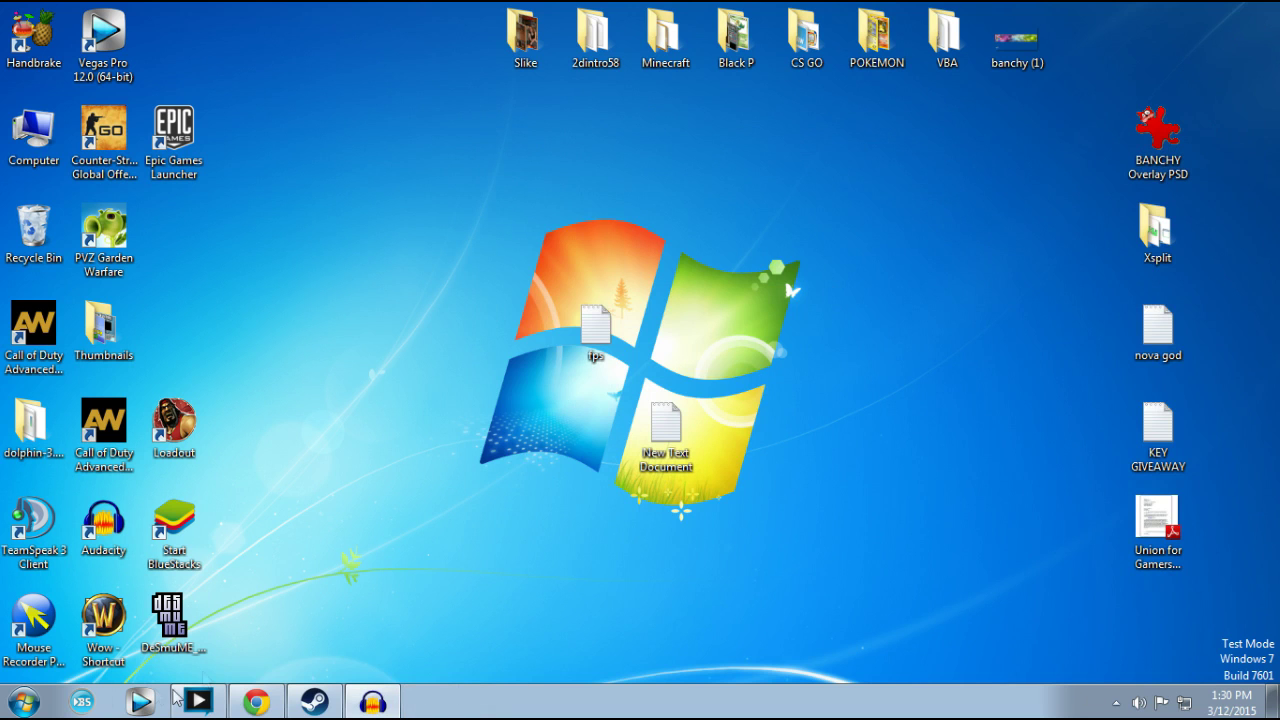
Switch to Steam, view the launch options of Counter-Strike: Global Offensive, and leave them by cancelling and minimizing Steam
{"action": "left_click", "coordinate": [316, 703]}
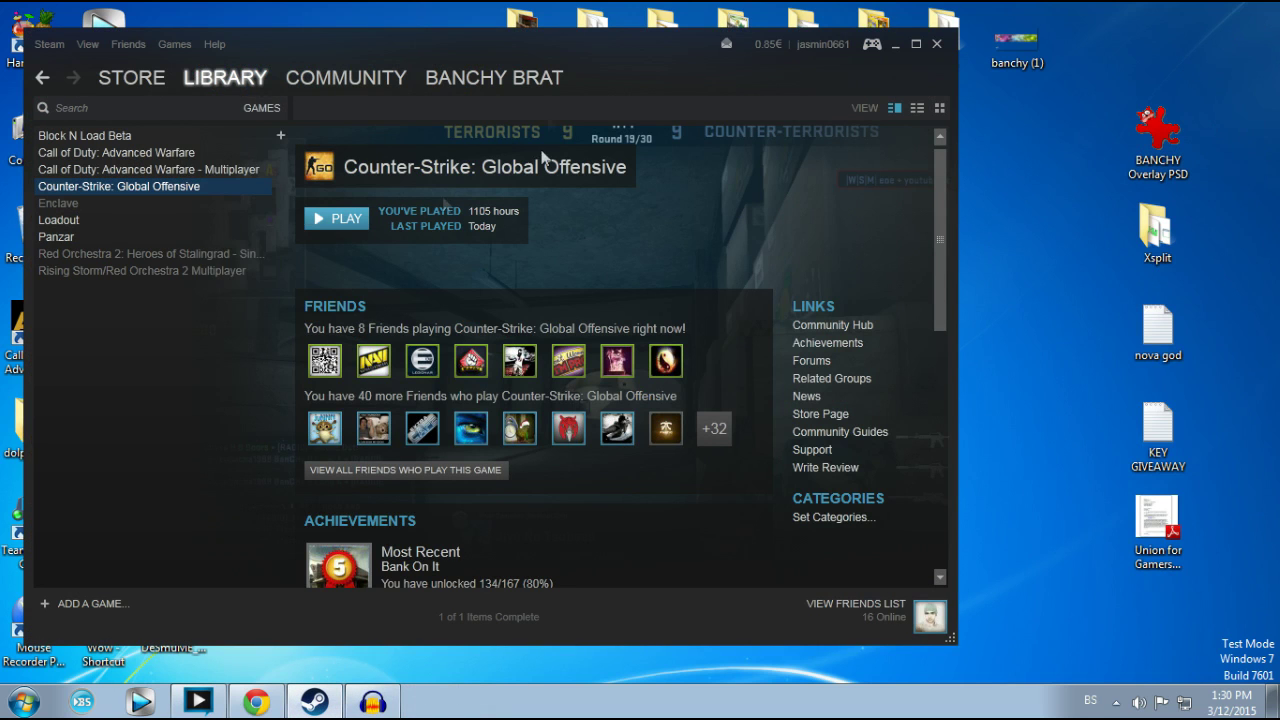
{"action": "mouse_move", "coordinate": [230, 80]}
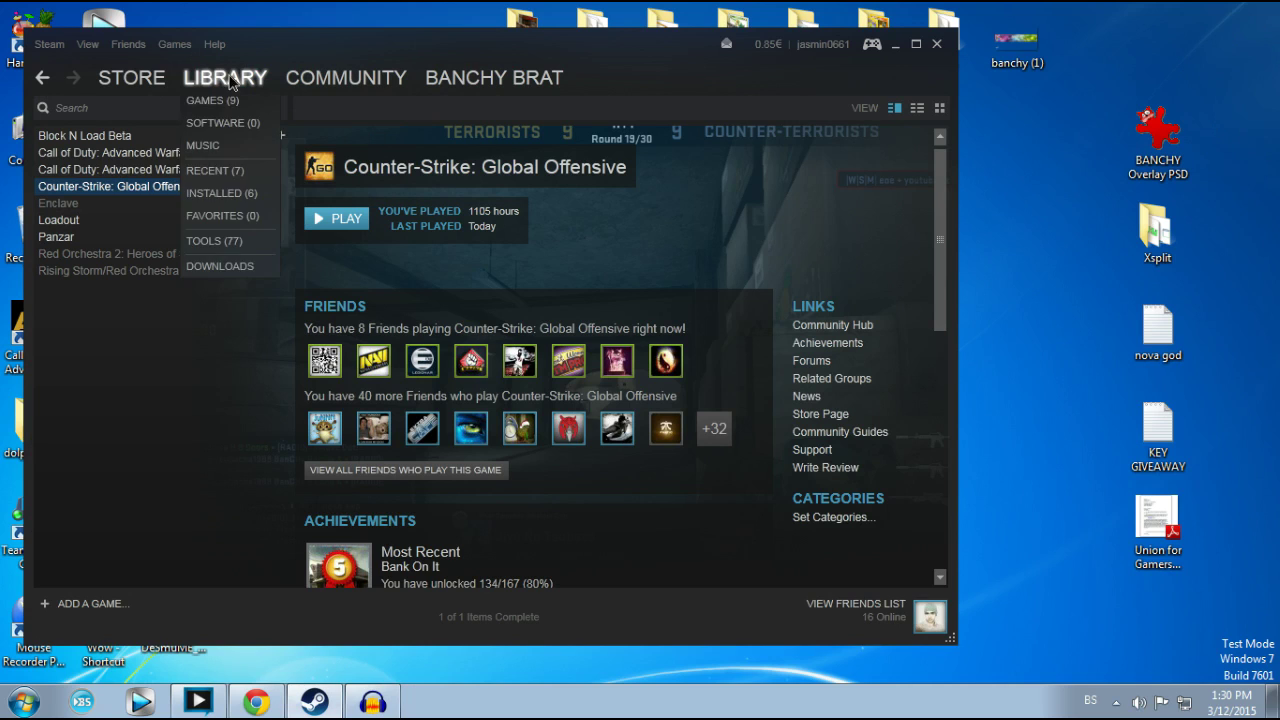
{"action": "right_click", "coordinate": [86, 187]}
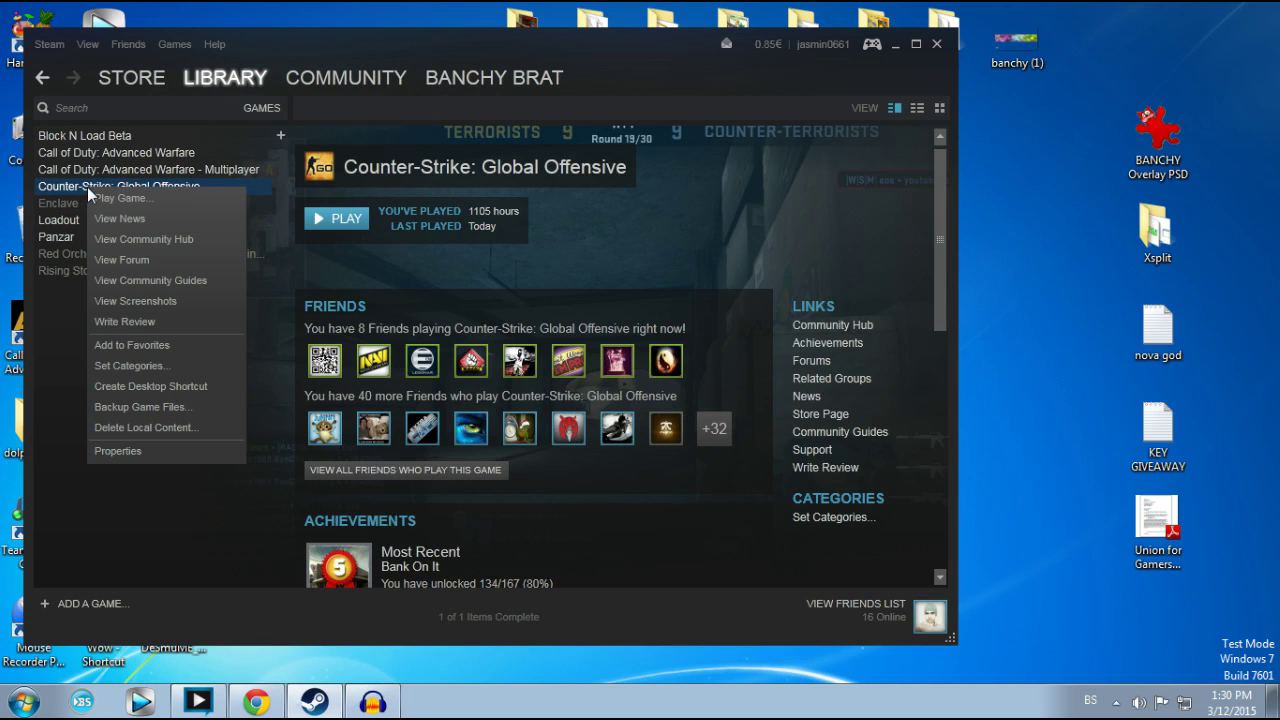
{"action": "left_click", "coordinate": [118, 451]}
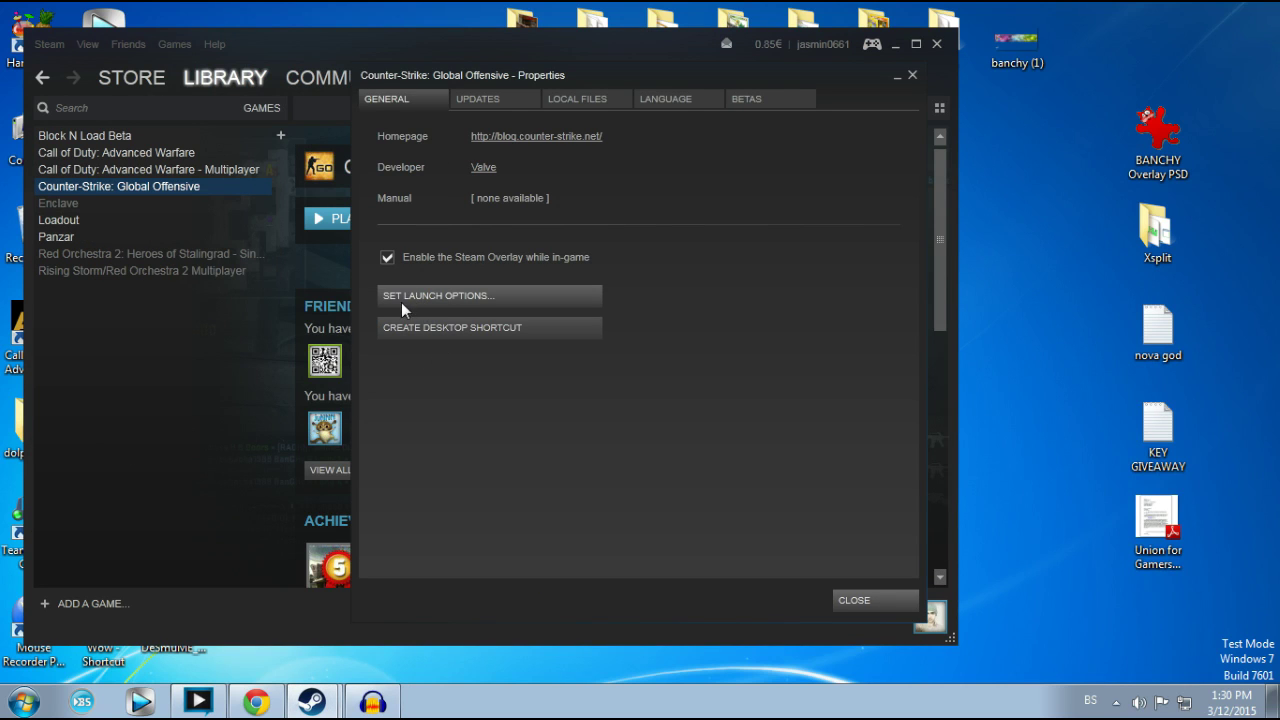
{"action": "left_click", "coordinate": [454, 297]}
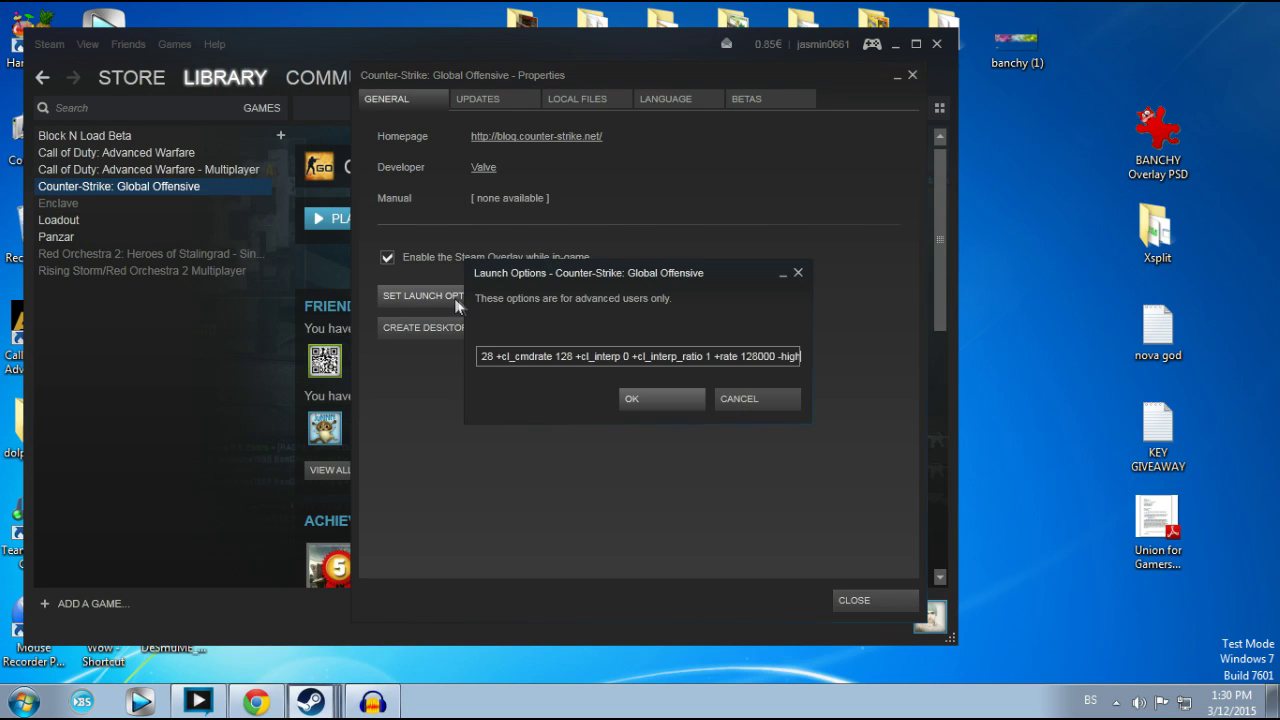
{"action": "left_click", "coordinate": [911, 75]}
{"action": "left_click", "coordinate": [900, 52]}
{"action": "left_click", "coordinate": [897, 45]}
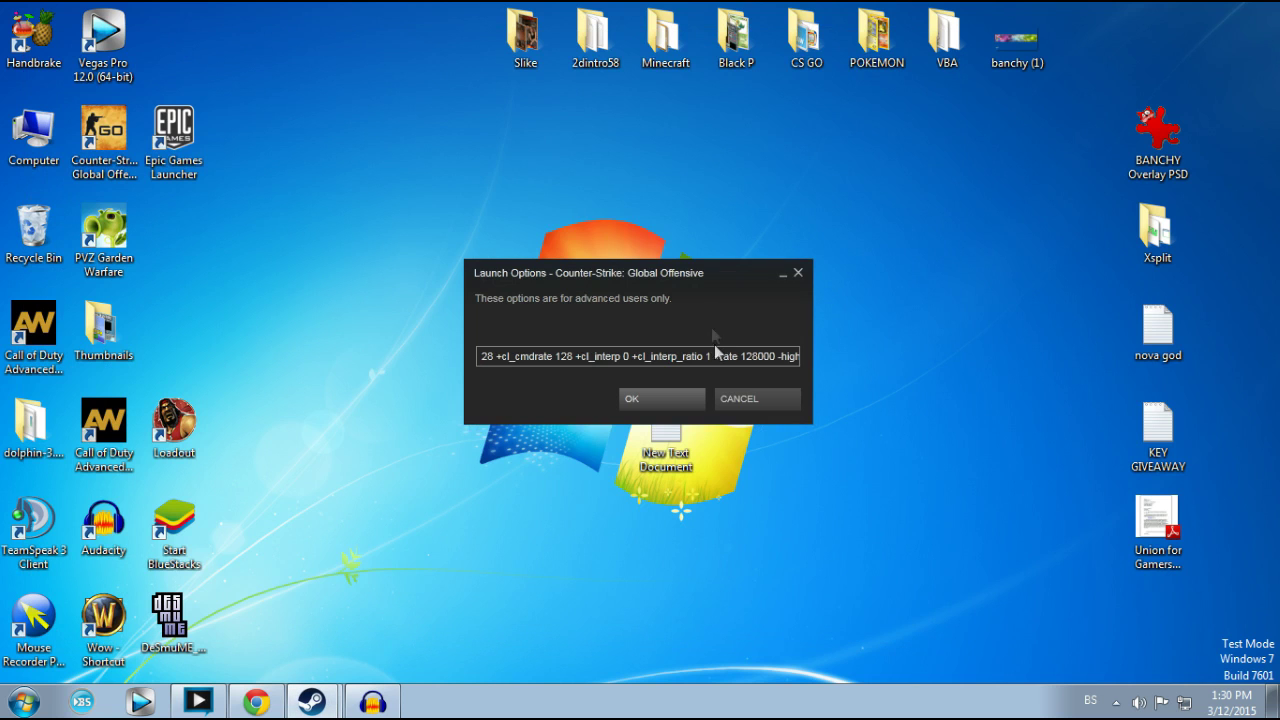
{"action": "left_click", "coordinate": [738, 398]}
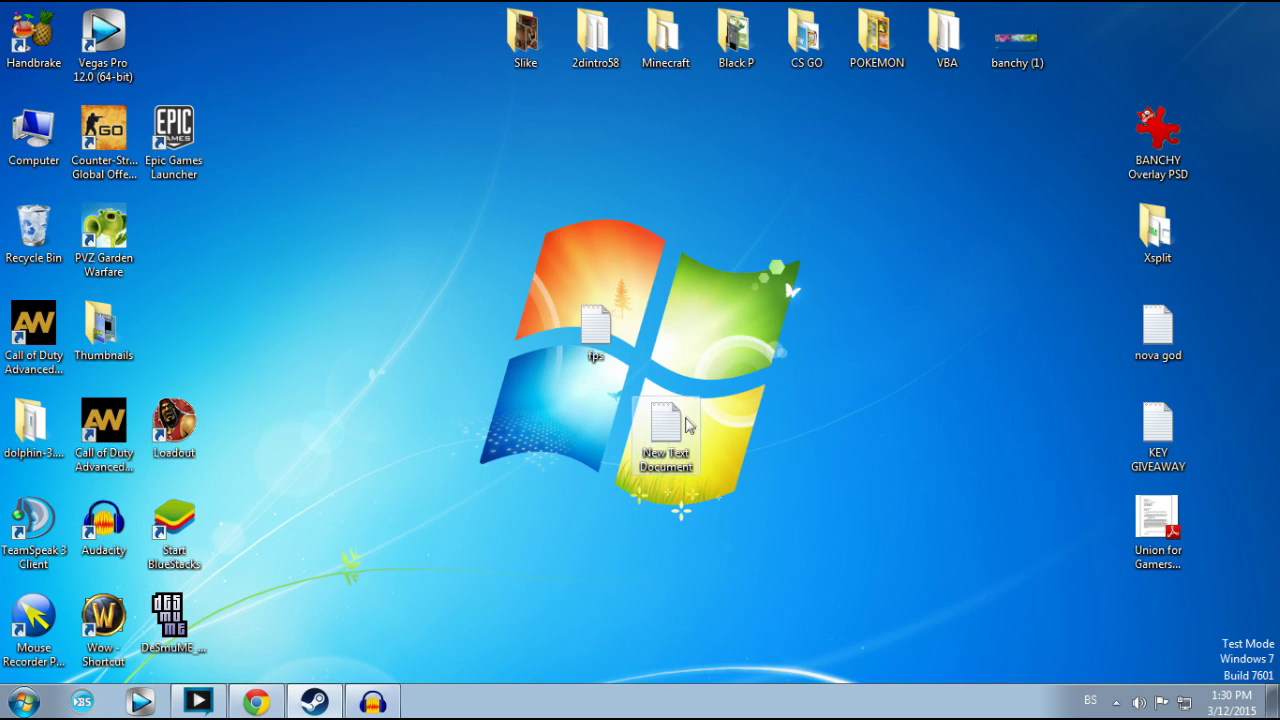
Open the fps text file from the desktop and examine its list of game launch options
{"action": "double_click", "coordinate": [600, 328]}
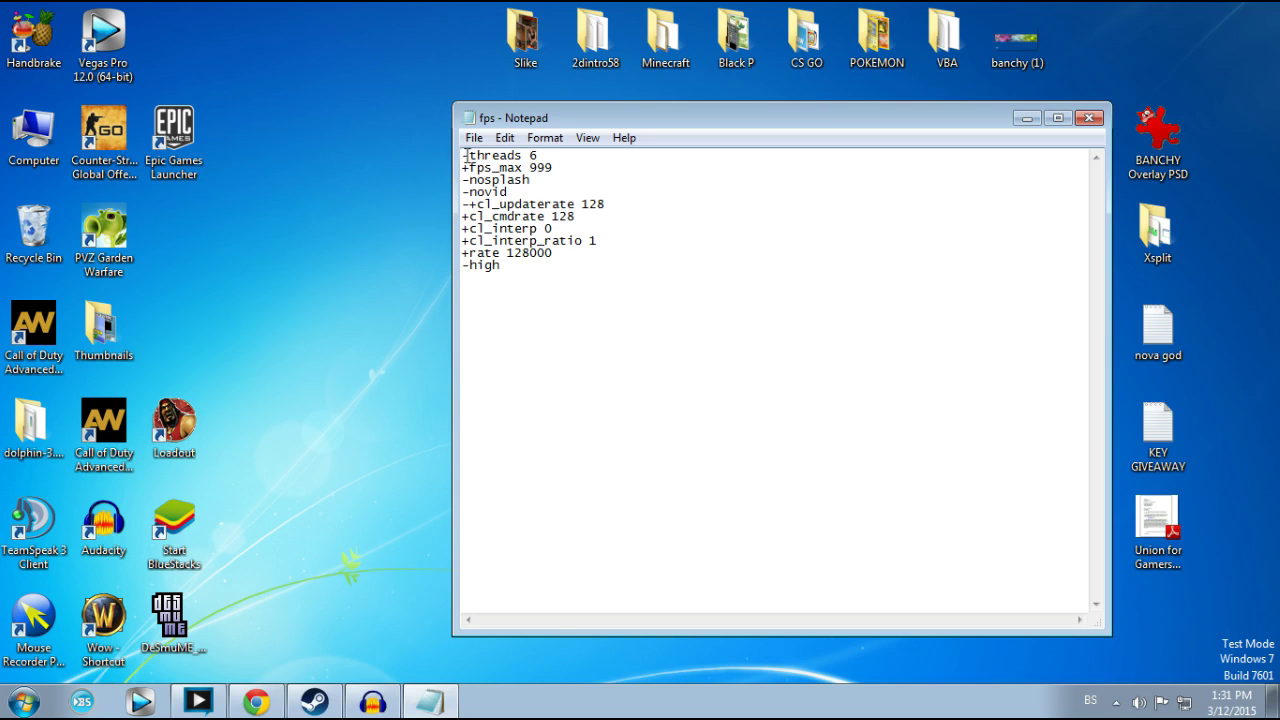
{"action": "left_click_drag", "start_coordinate": [462, 156], "coordinate": [500, 266]}
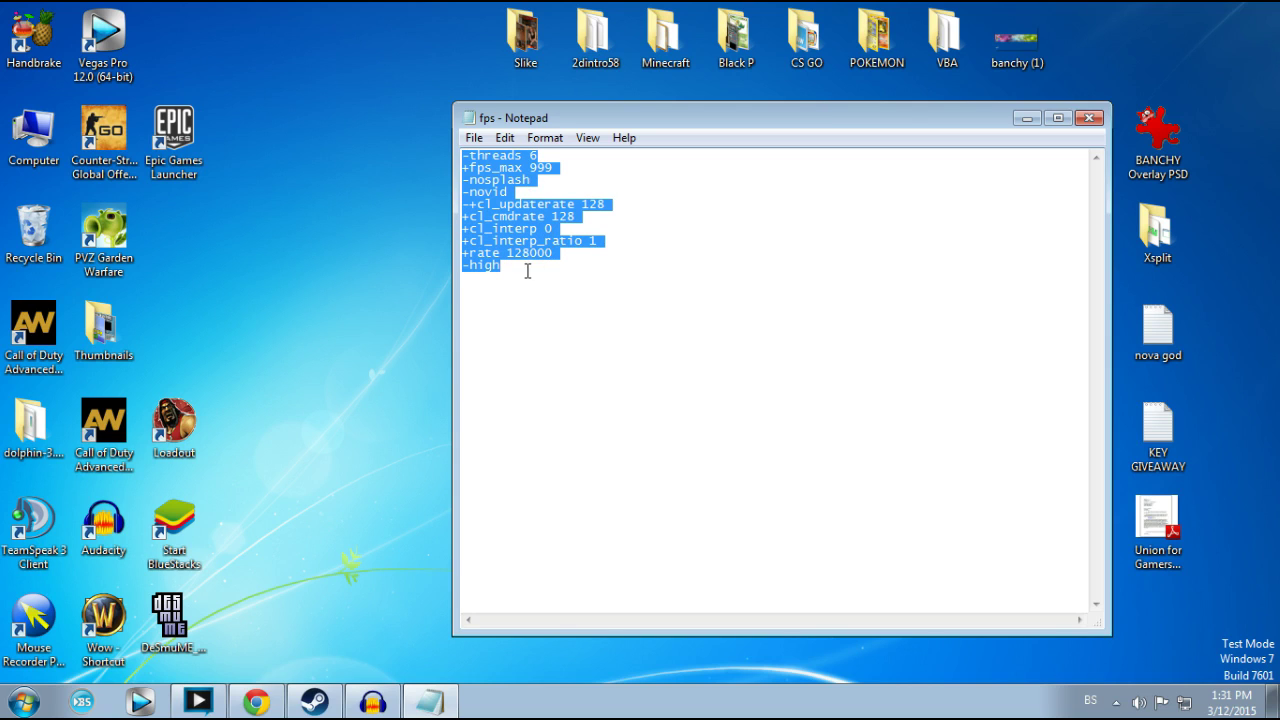
{"action": "left_click", "coordinate": [541, 156]}
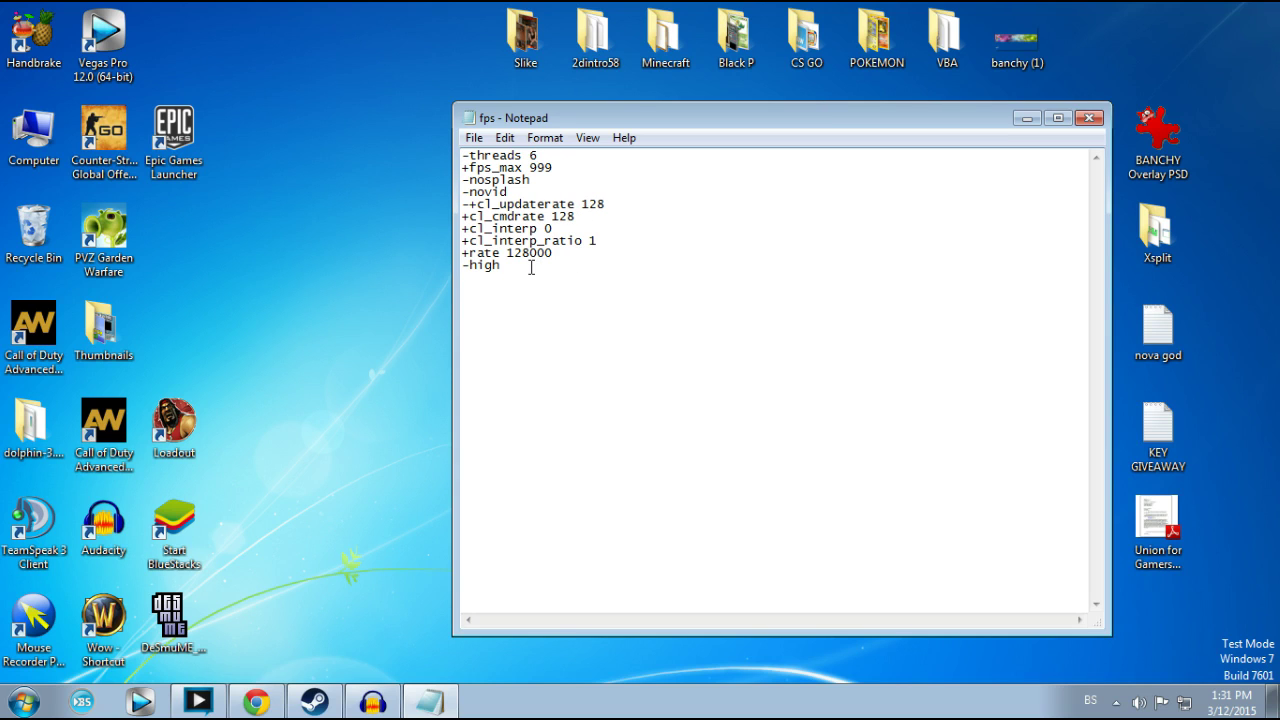
{"action": "left_click_drag", "start_coordinate": [462, 156], "coordinate": [515, 191]}
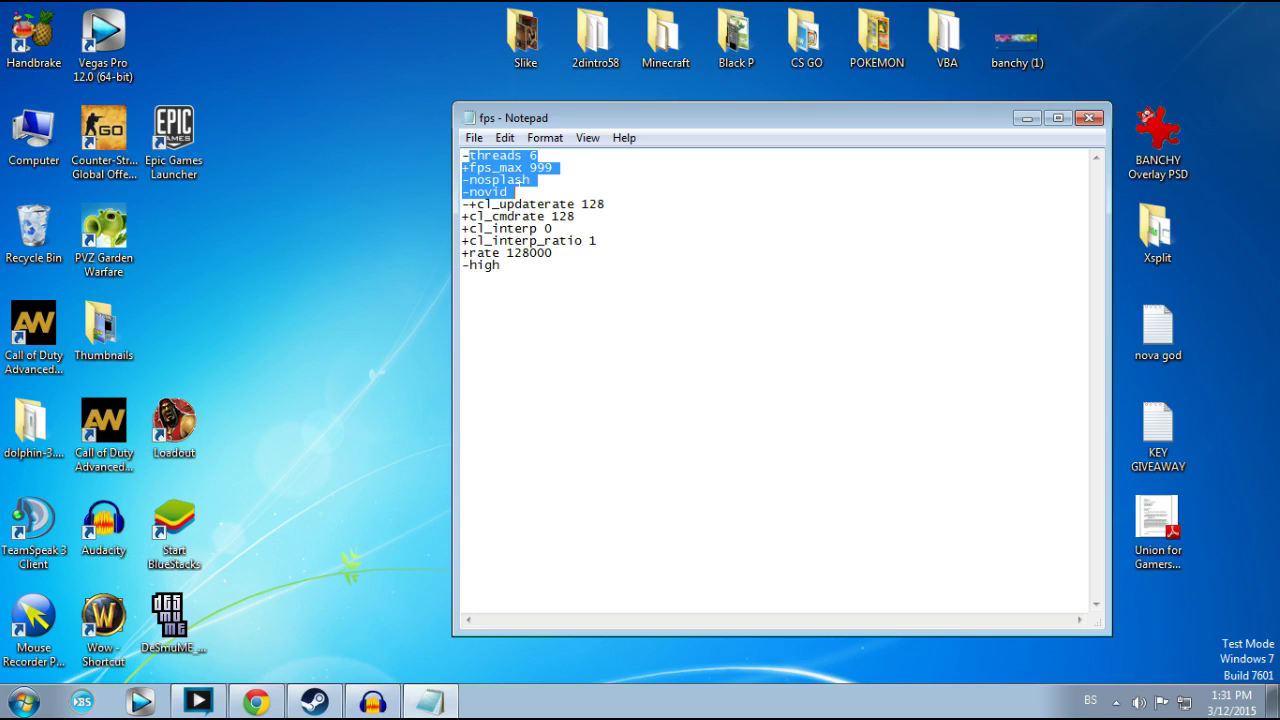
{"action": "left_click", "coordinate": [605, 210]}
{"action": "left_click_drag", "start_coordinate": [462, 216], "coordinate": [541, 273]}
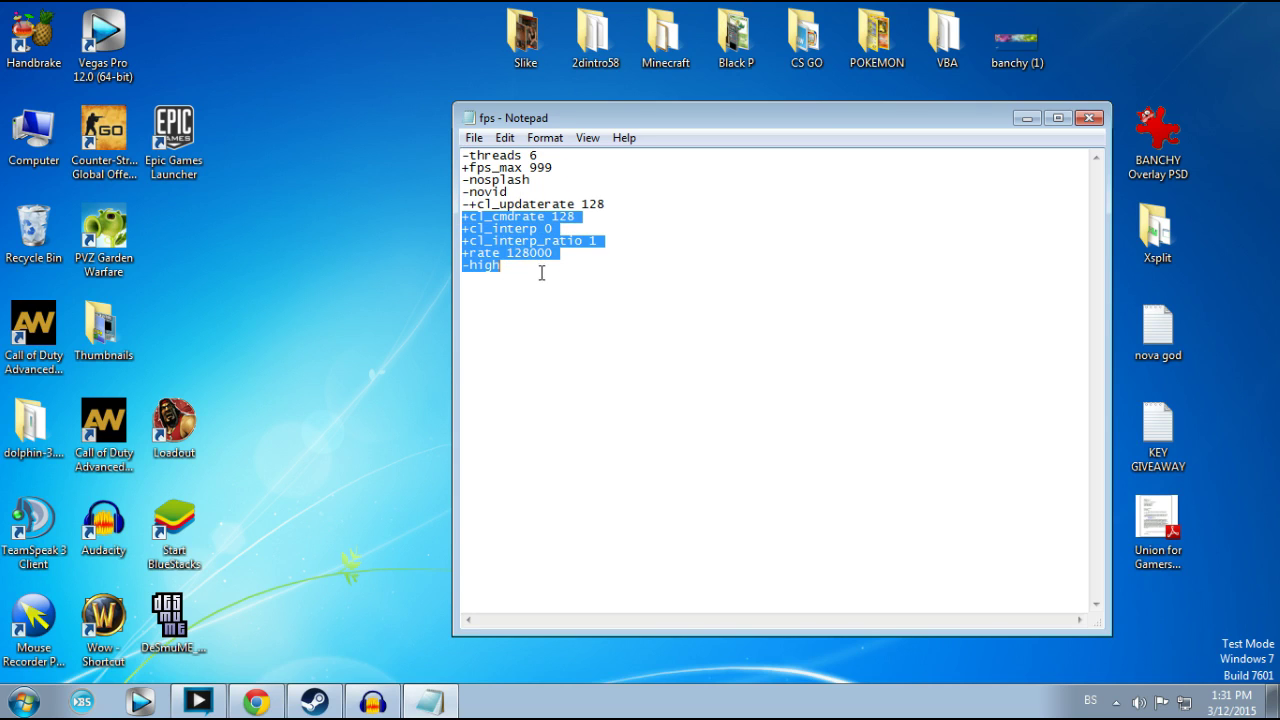
{"action": "left_click", "coordinate": [541, 273]}
Highlight the -threads 6, +fps_max 999 and novid options one after another, and close the text file
{"action": "left_click_drag", "start_coordinate": [463, 155], "coordinate": [538, 156]}
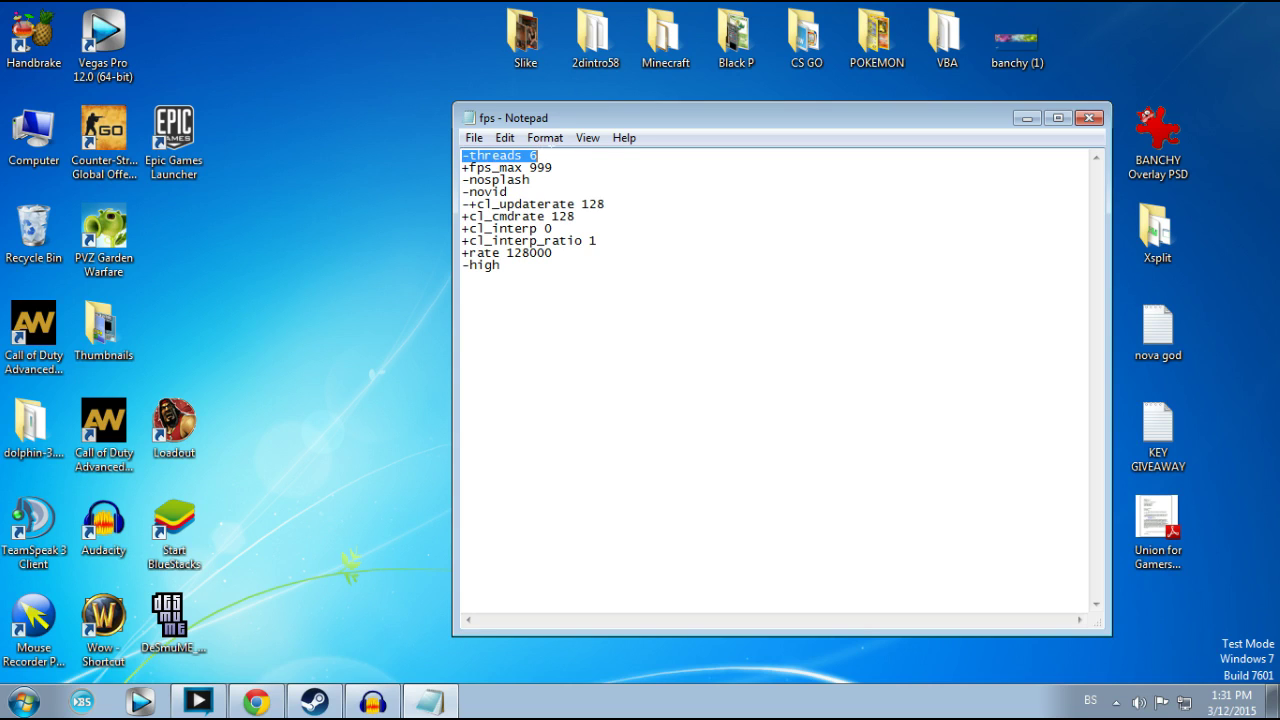
{"action": "left_click", "coordinate": [550, 270]}
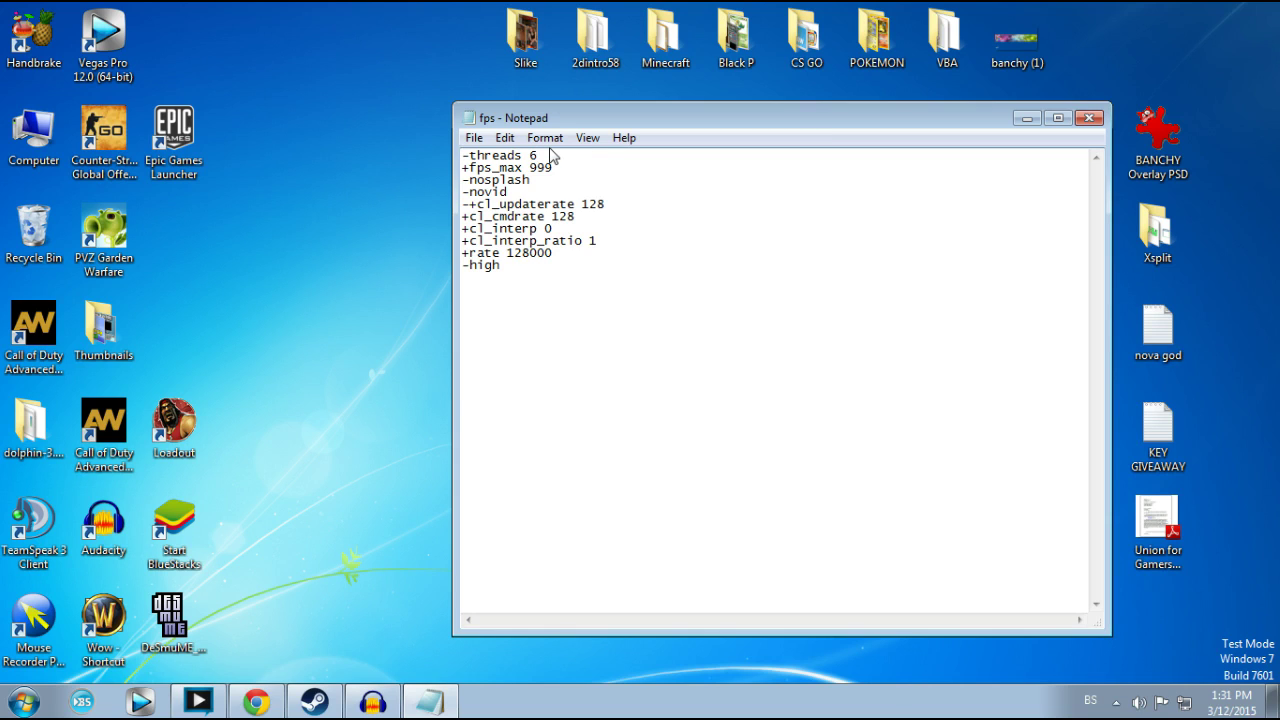
{"action": "left_click", "coordinate": [550, 152]}
{"action": "left_click_drag", "start_coordinate": [463, 167], "coordinate": [560, 168]}
{"action": "left_click", "coordinate": [576, 167]}
{"action": "left_click_drag", "start_coordinate": [470, 192], "coordinate": [512, 192]}
{"action": "left_click", "coordinate": [528, 192]}
{"action": "left_click", "coordinate": [1089, 118]}
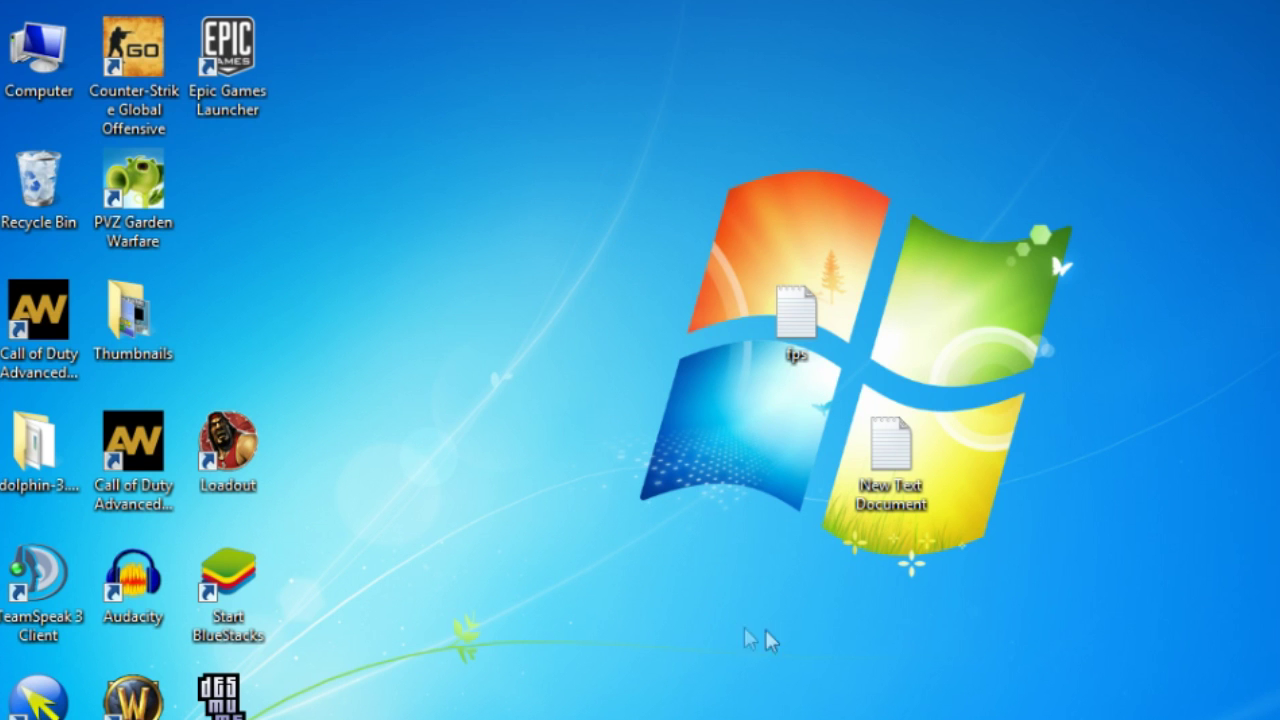
Select the Counter-Strike: Global Offensive shortcut on the desktop
{"action": "left_click", "coordinate": [135, 60]}
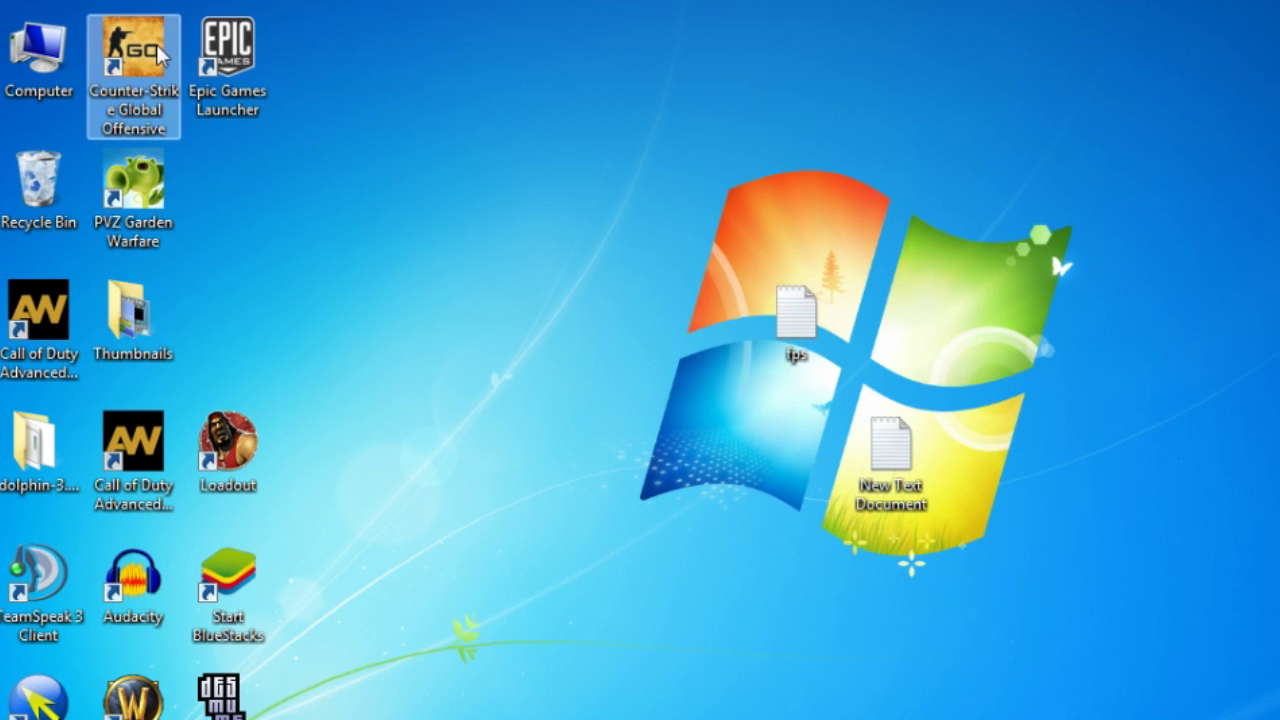